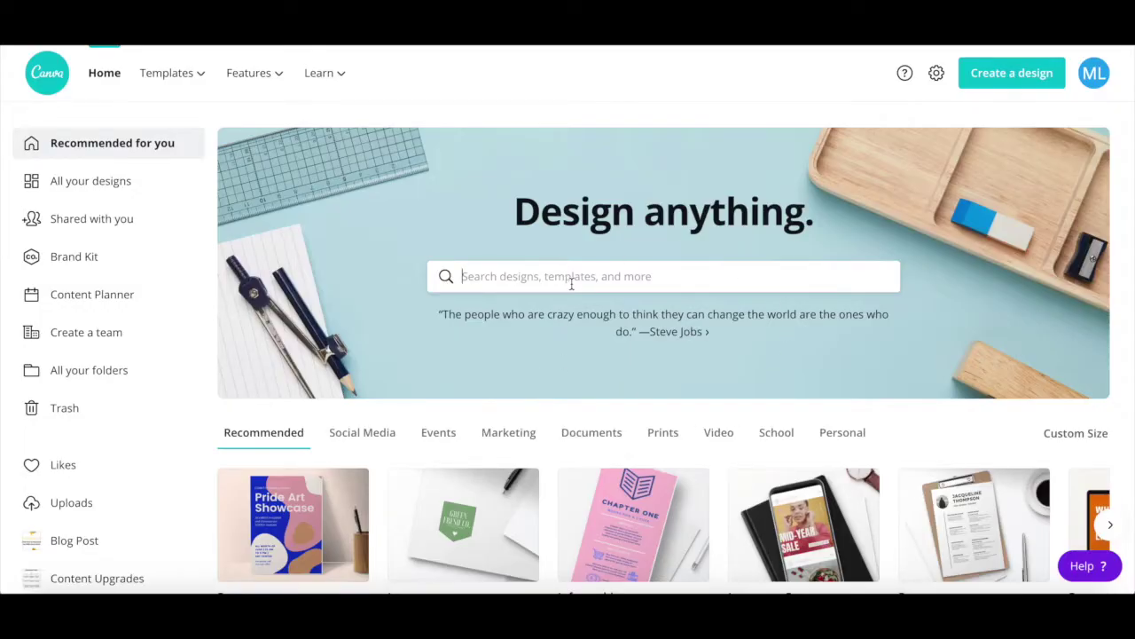
# Step: Start a new blank 1080 × 1080 px Instagram Post design from the home page
pyautogui.scroll(-1, 568, 283)
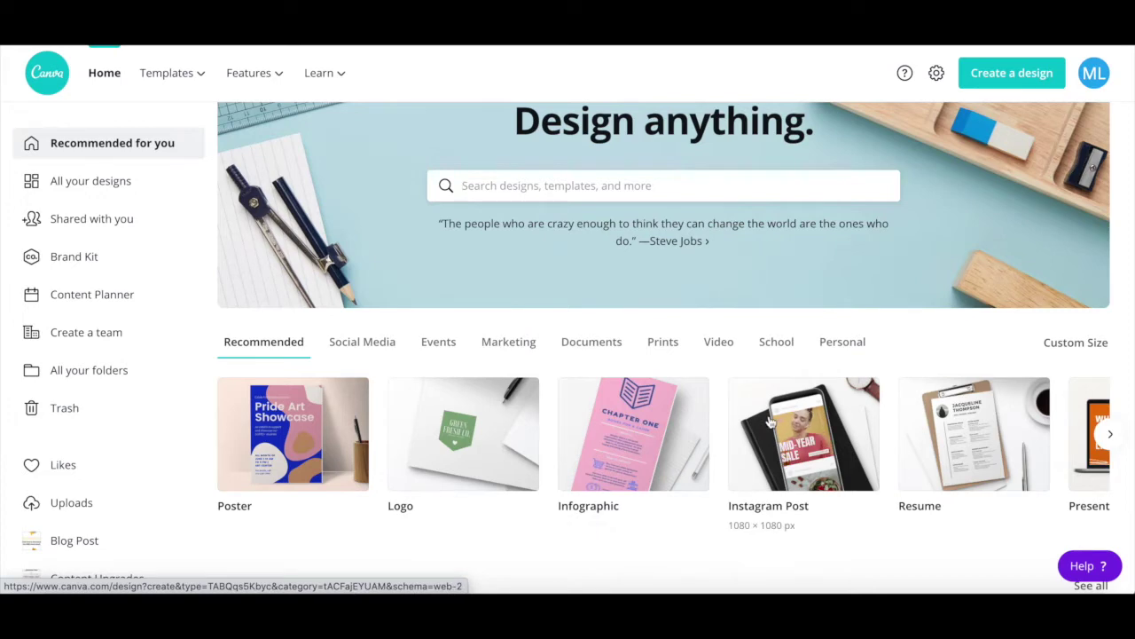
pyautogui.click(770, 416)
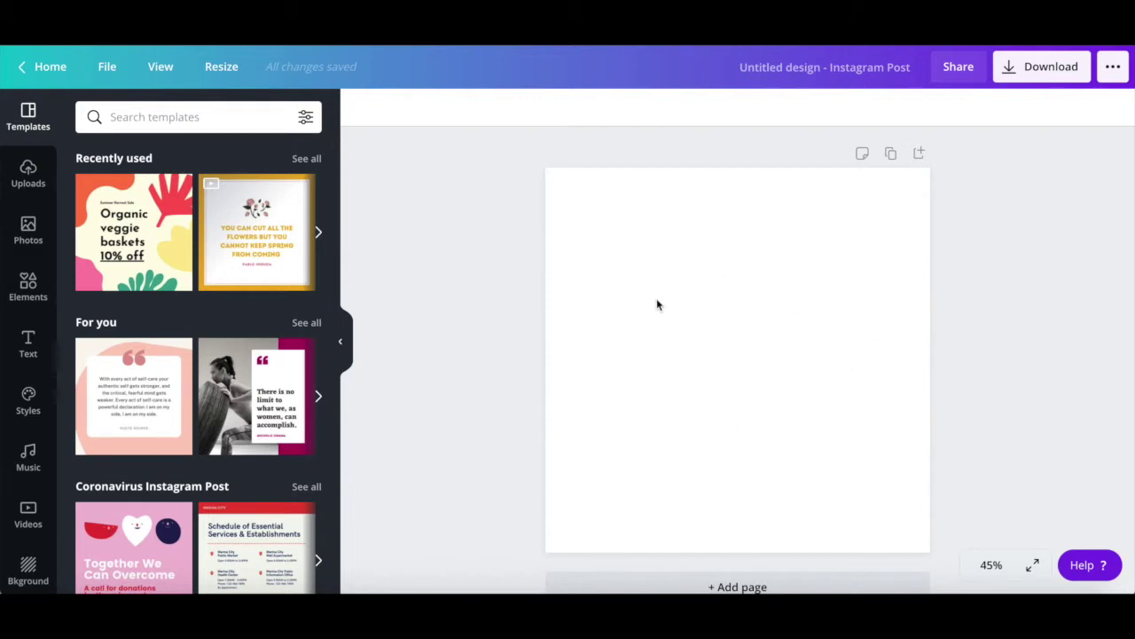
# Step: Drag a circle shape from Elements onto the page and centre it
pyautogui.click(20, 296)
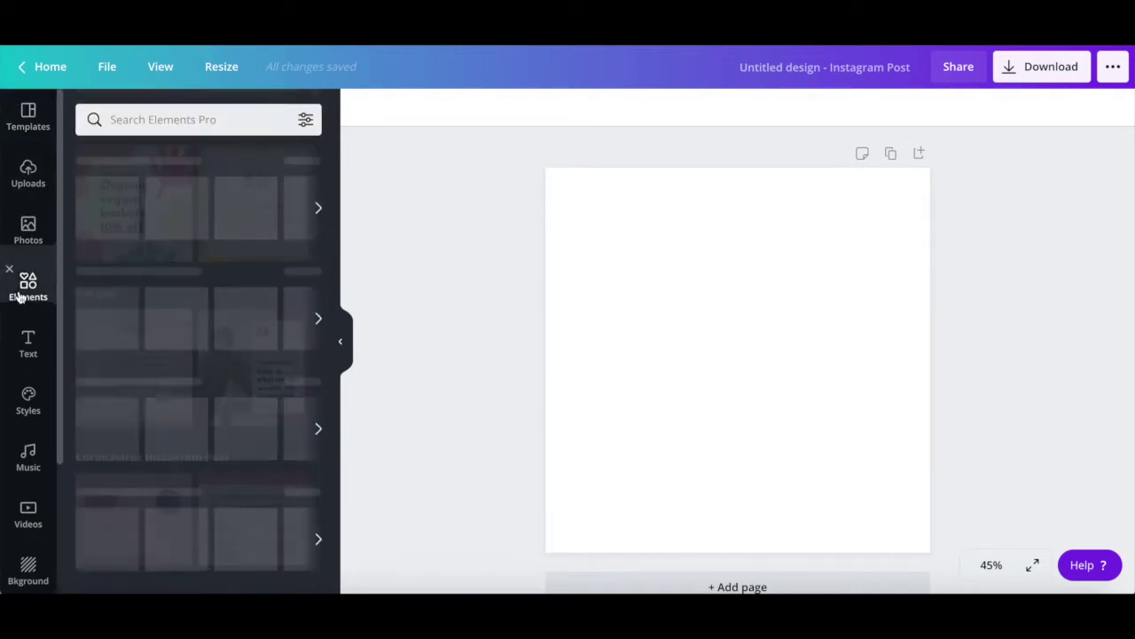
pyautogui.scroll(-3, 107, 353)
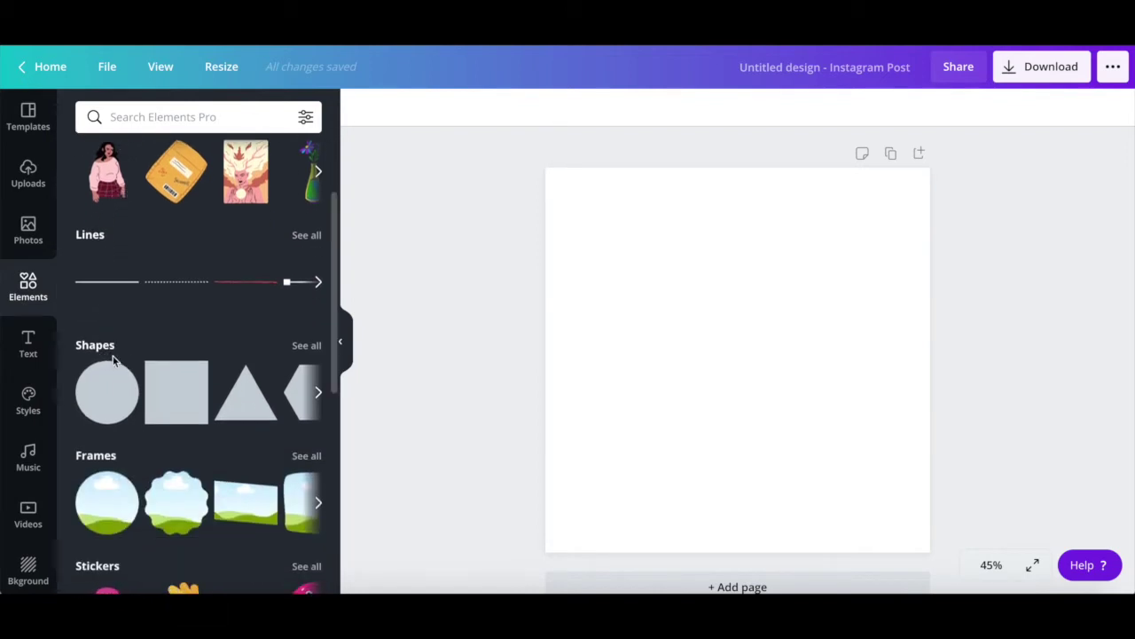
pyautogui.moveTo(111, 396); pyautogui.dragTo(674, 327)
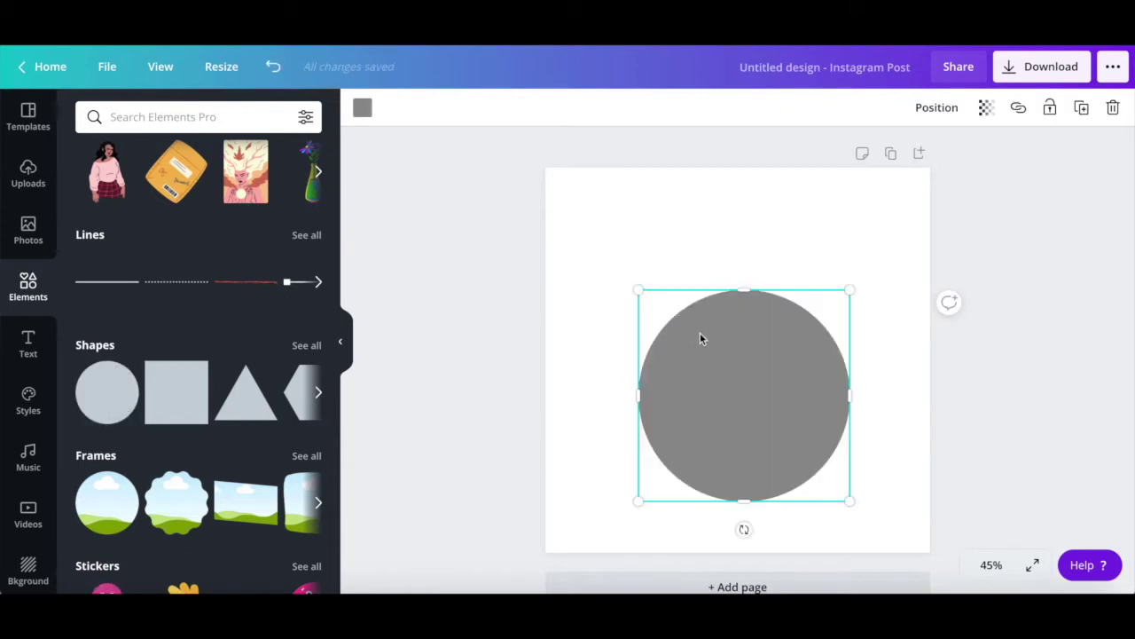
pyautogui.moveTo(718, 396); pyautogui.dragTo(712, 359)
# Step: Add an 'Add a heading' text box on top of the grey circle
pyautogui.click(561, 490)
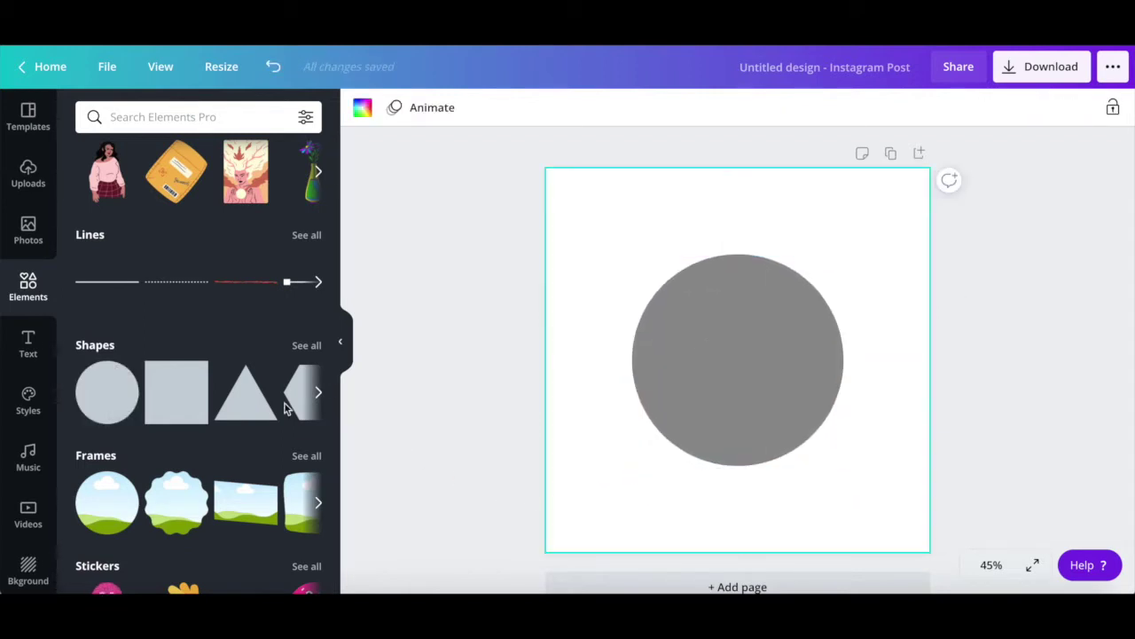
pyautogui.click(34, 339)
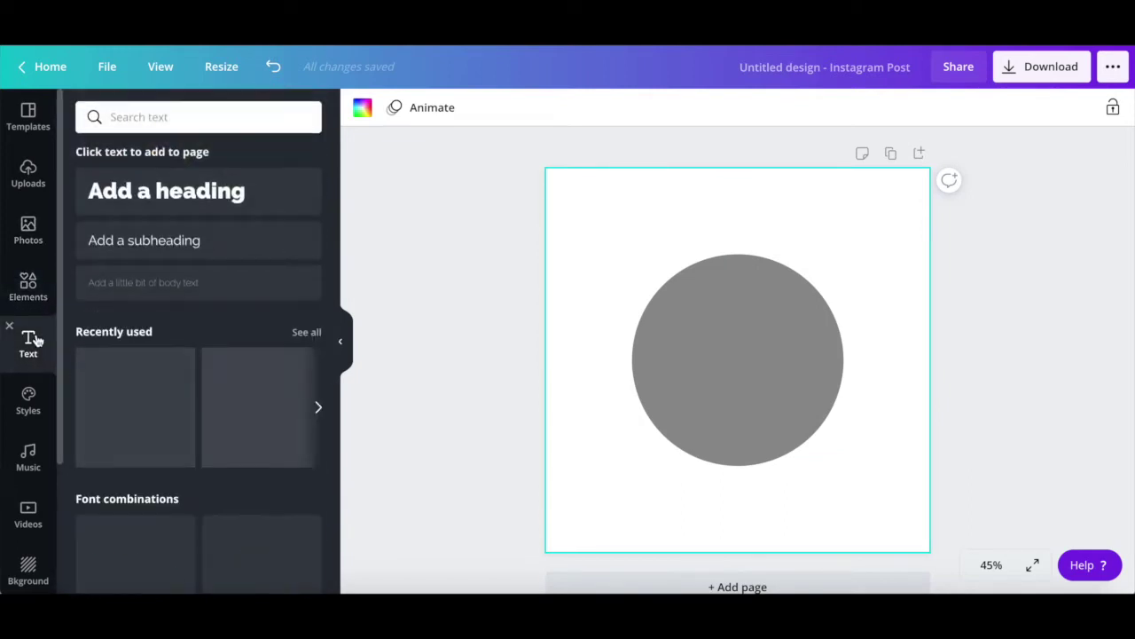
pyautogui.click(157, 188)
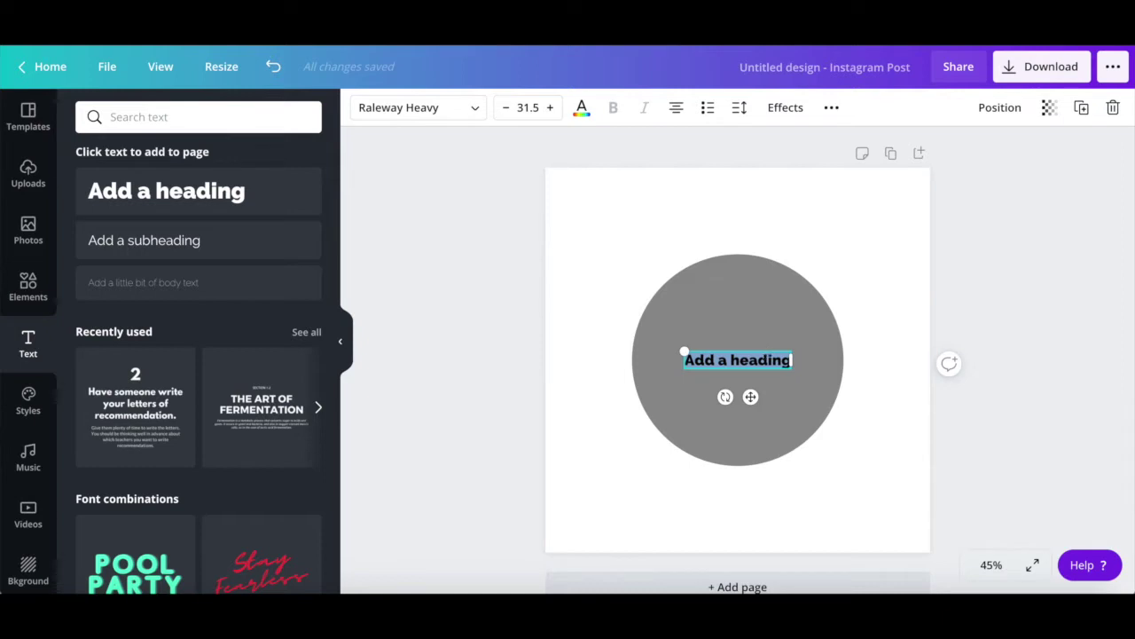
# Step: Type 'Curved Text', trim it to the letter C, and move it to the page's top-left
pyautogui.write('Curved Text')
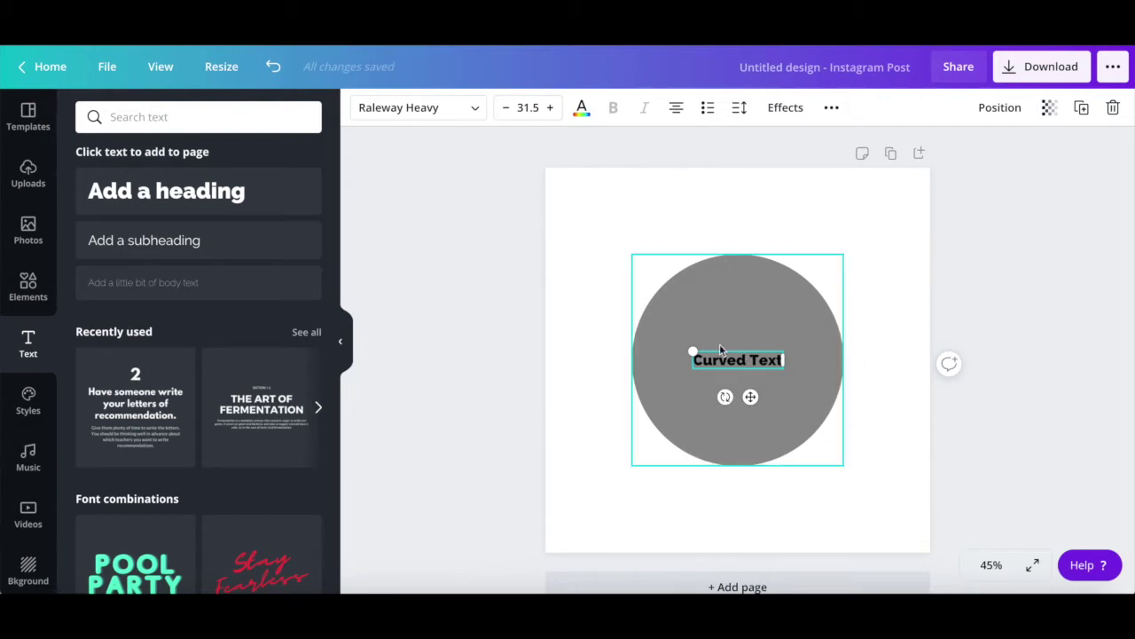
pyautogui.press('BackSpace')
pyautogui.press('BackSpace')
pyautogui.press('BackSpace')
pyautogui.press('BackSpace')
pyautogui.press('BackSpace')
pyautogui.press('BackSpace')
pyautogui.press('BackSpace')
pyautogui.press('BackSpace')
pyautogui.press('BackSpace')
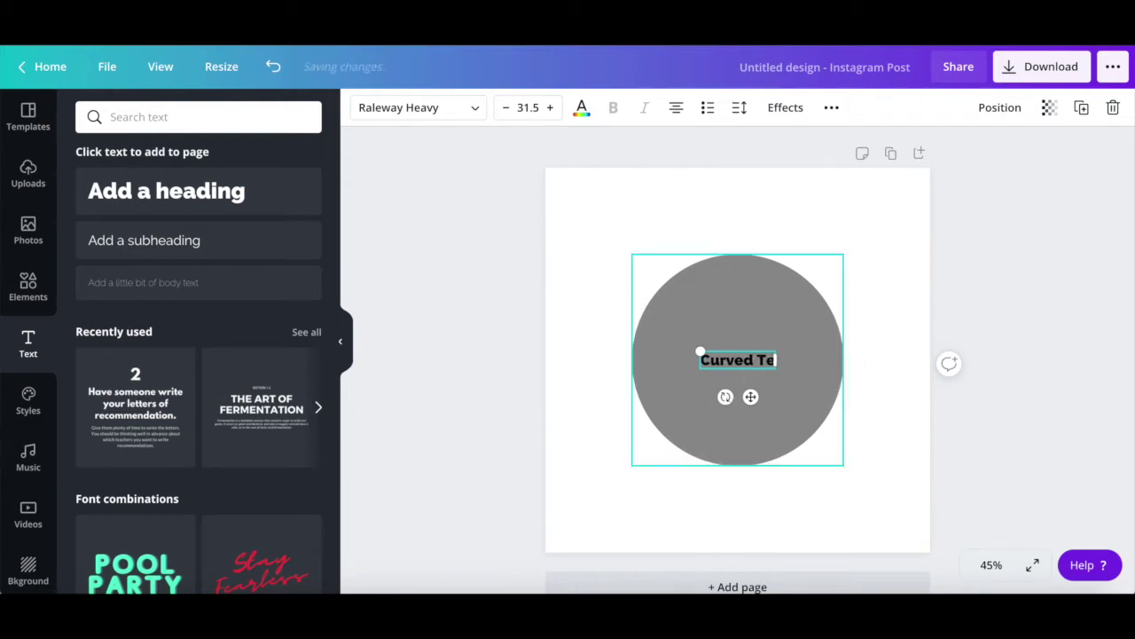
pyautogui.press('BackSpace')
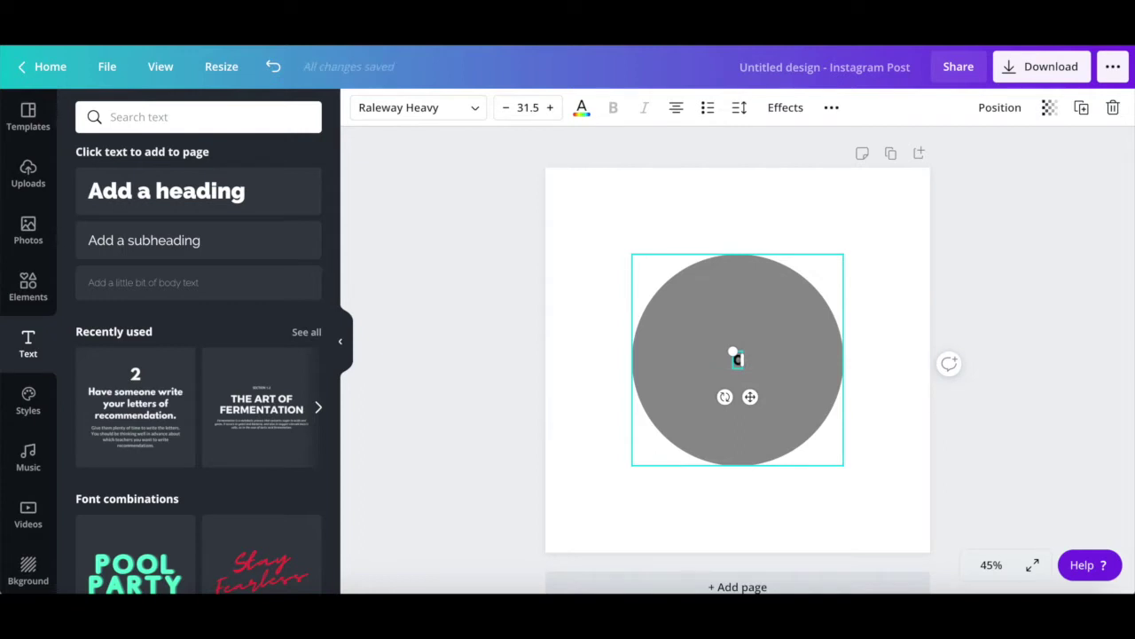
pyautogui.press('Escape')
pyautogui.moveTo(738, 359); pyautogui.dragTo(602, 214)
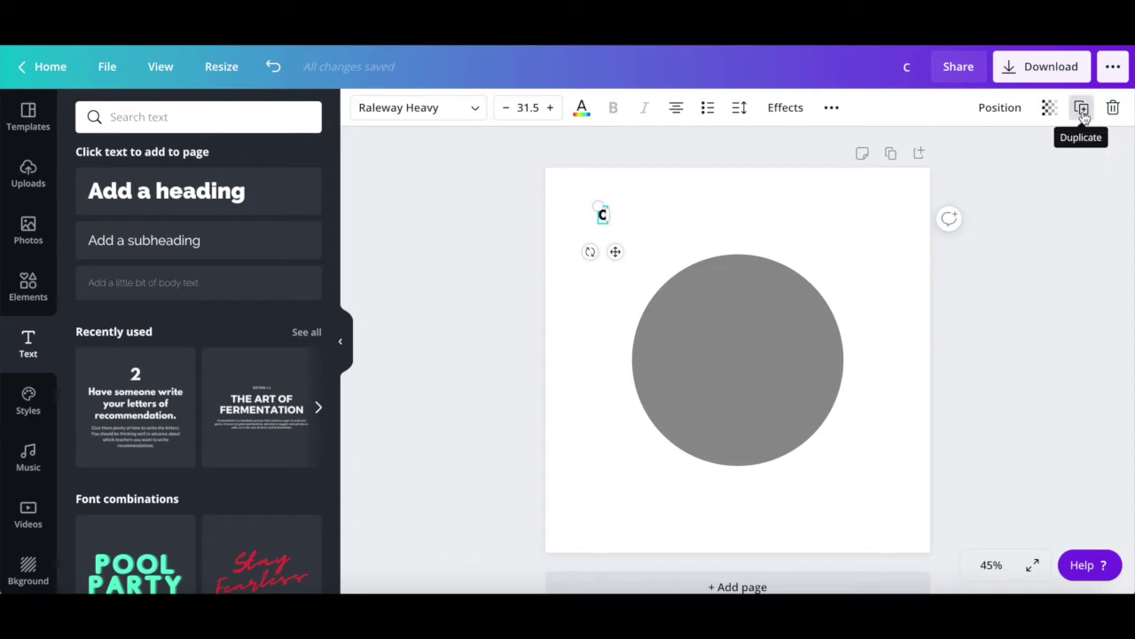
# Step: Duplicate the C into U, R and V copies lined up to its right
pyautogui.click(1082, 110)
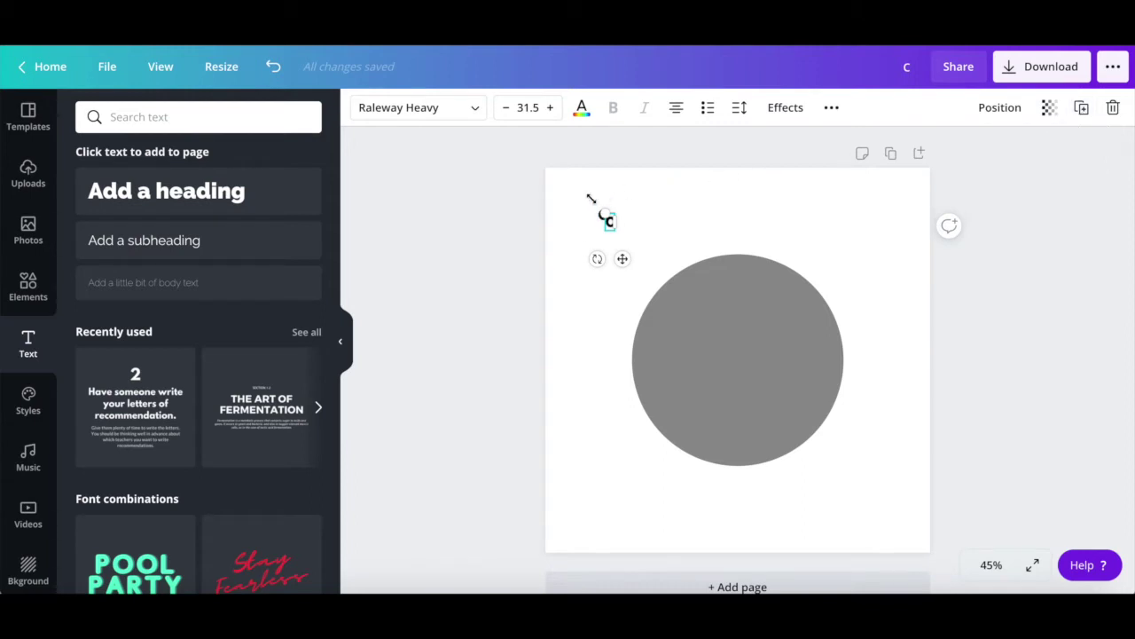
pyautogui.moveTo(611, 223); pyautogui.dragTo(625, 242)
pyautogui.hotkey('ctrl', 'd')
pyautogui.write('R')
pyautogui.hotkey('ctrl', 'd')
pyautogui.write('V')
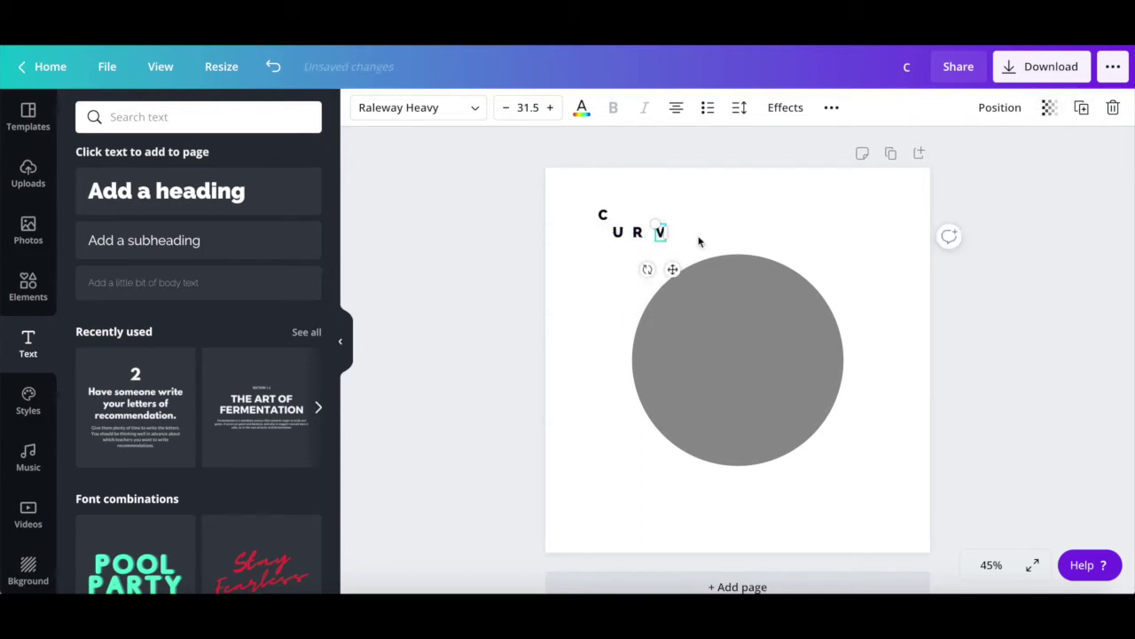
pyautogui.moveTo(667, 238); pyautogui.dragTo(684, 231)
# Step: Add duplicated letters E, D, T, E, X and T to complete the CURVED TEXT row
pyautogui.click(1081, 107)
pyautogui.write('E')
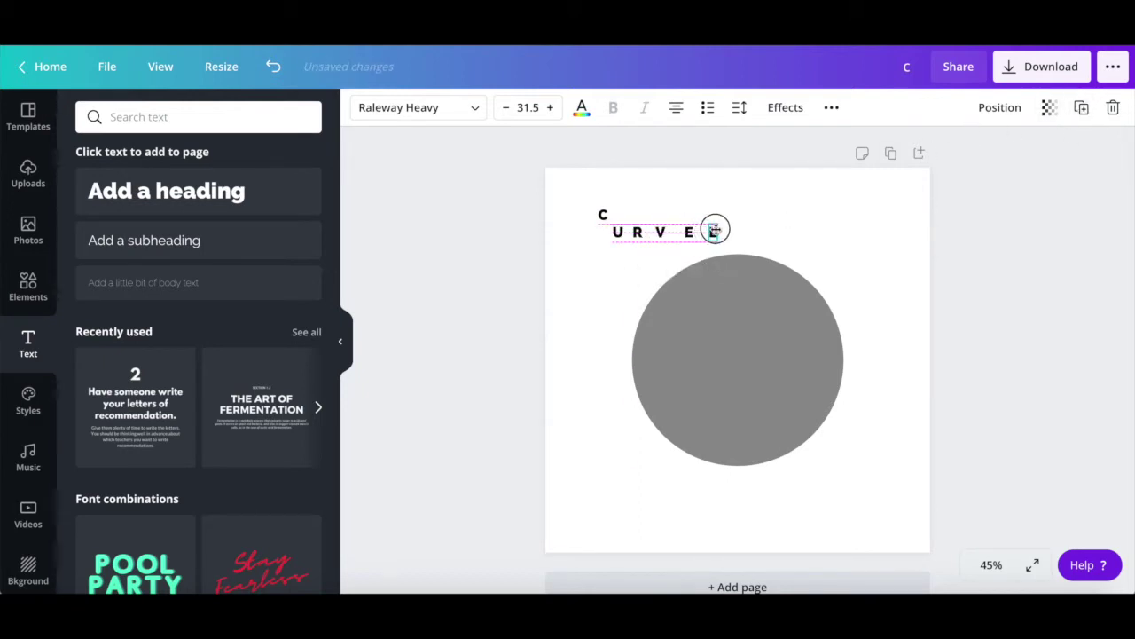
pyautogui.write('D')
pyautogui.hotkey('ctrl', 'd')
pyautogui.write('T')
pyautogui.hotkey('ctrl', 'd')
pyautogui.write('E')
pyautogui.moveTo(691, 236); pyautogui.dragTo(843, 231)
pyautogui.hotkey('ctrl', 'd')
pyautogui.write('X')
pyautogui.click(1081, 107)
pyautogui.write('T')
pyautogui.click(907, 304)
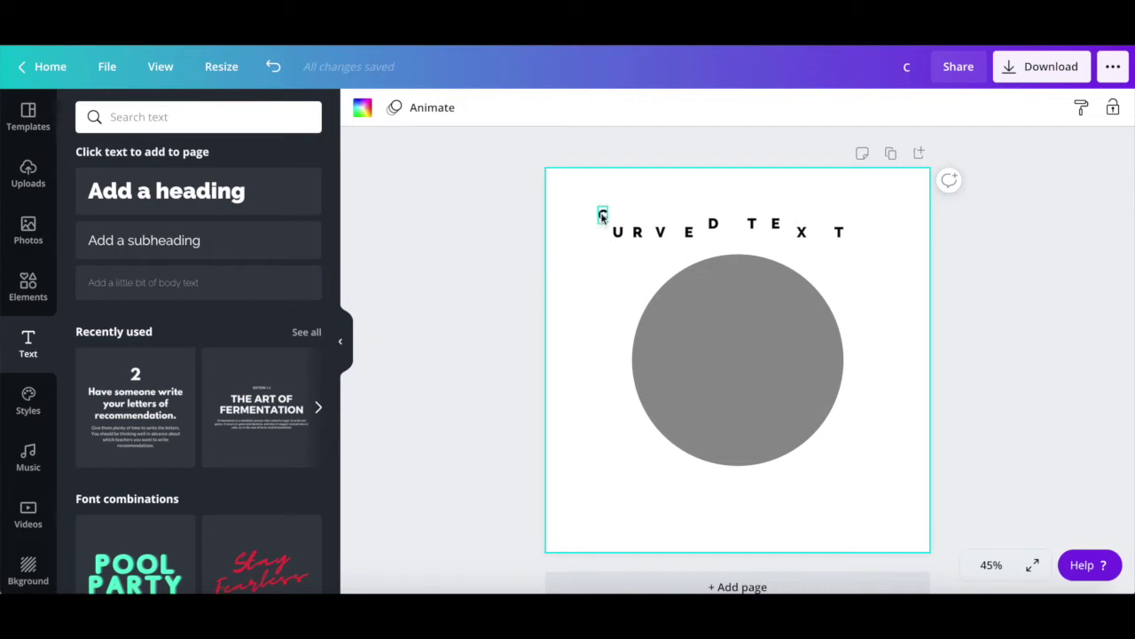
# Step: Move the C onto the circle's upper-left edge and rotate it to follow the curve
pyautogui.moveTo(603, 213); pyautogui.dragTo(633, 313)
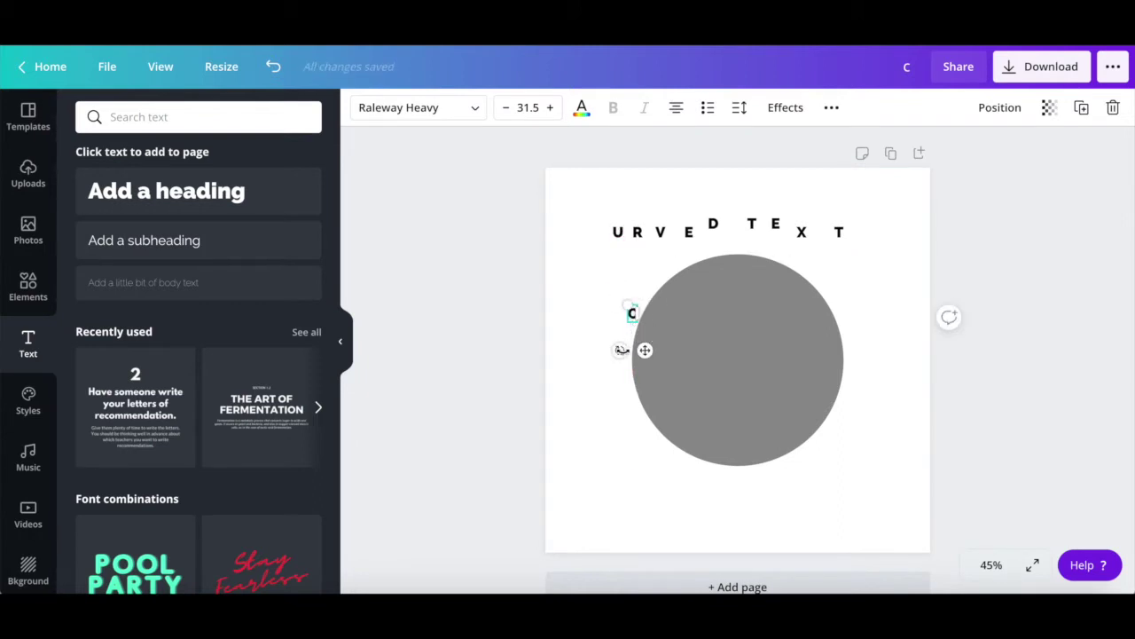
pyautogui.moveTo(621, 349); pyautogui.dragTo(638, 350)
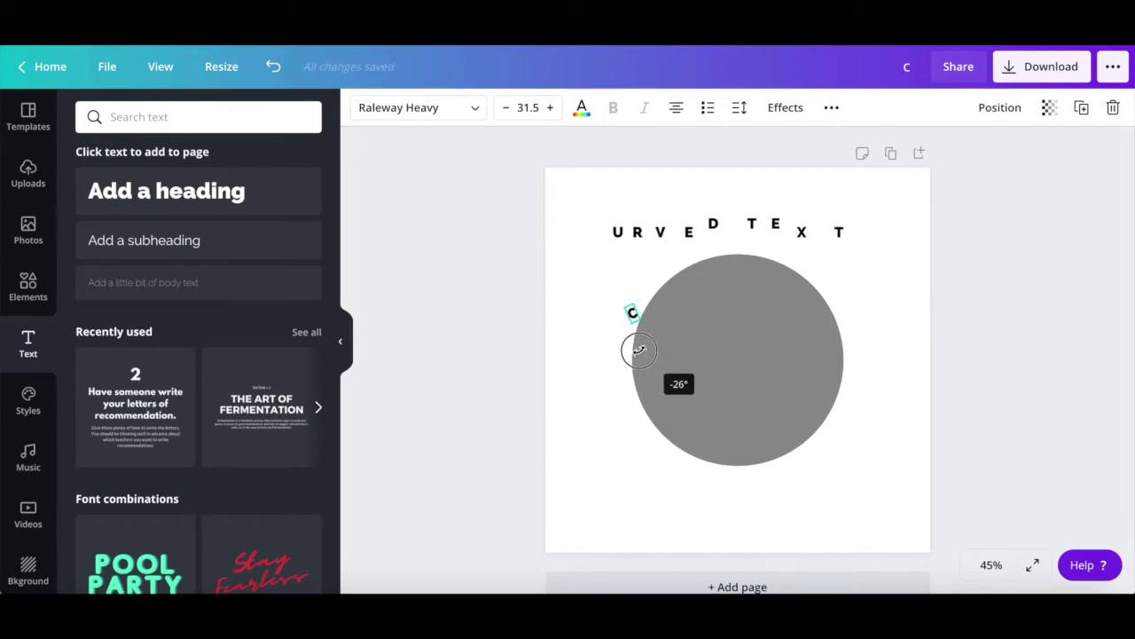
pyautogui.moveTo(639, 350); pyautogui.dragTo(658, 339)
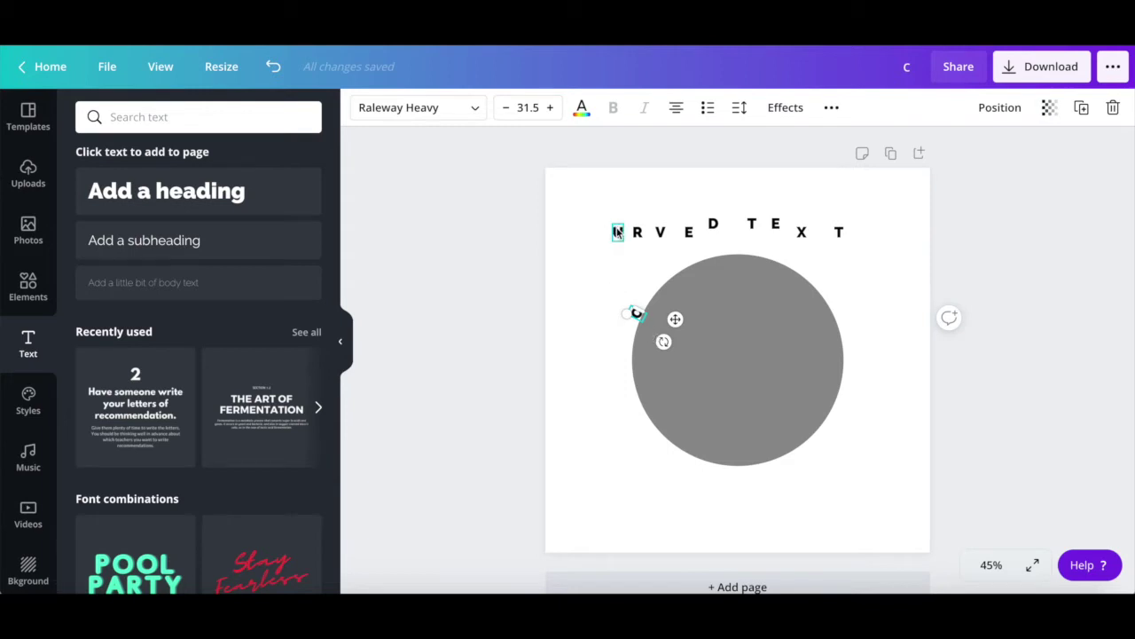
pyautogui.moveTo(616, 228); pyautogui.dragTo(642, 294)
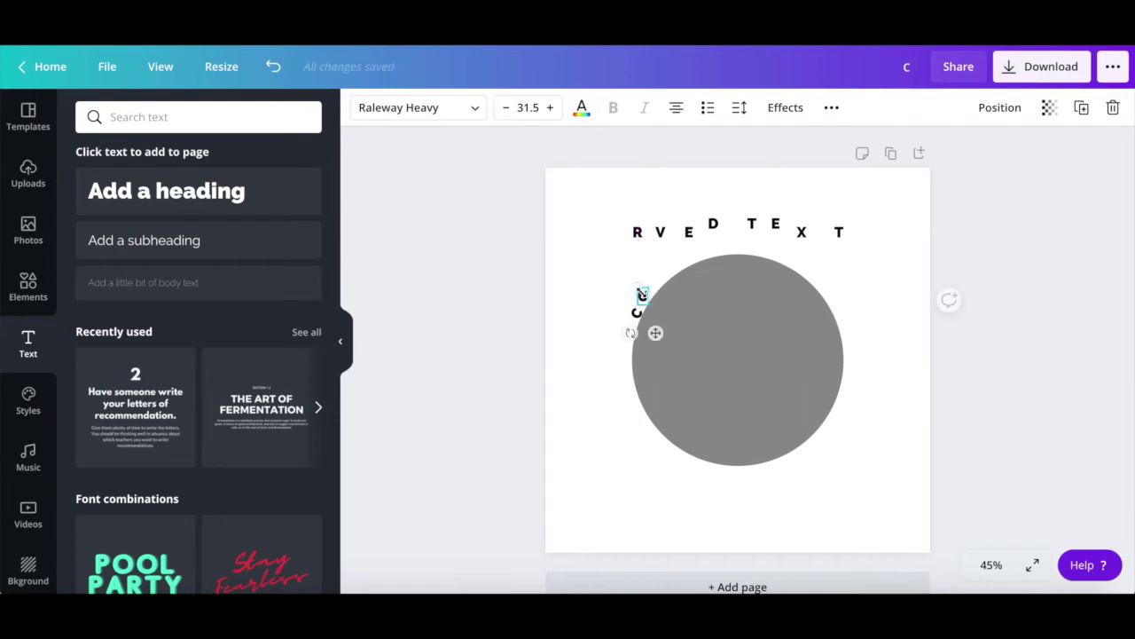
pyautogui.moveTo(630, 332); pyautogui.dragTo(663, 303)
# Step: Place R, V, E and D after the C along the circle's curve
pyautogui.click(810, 288)
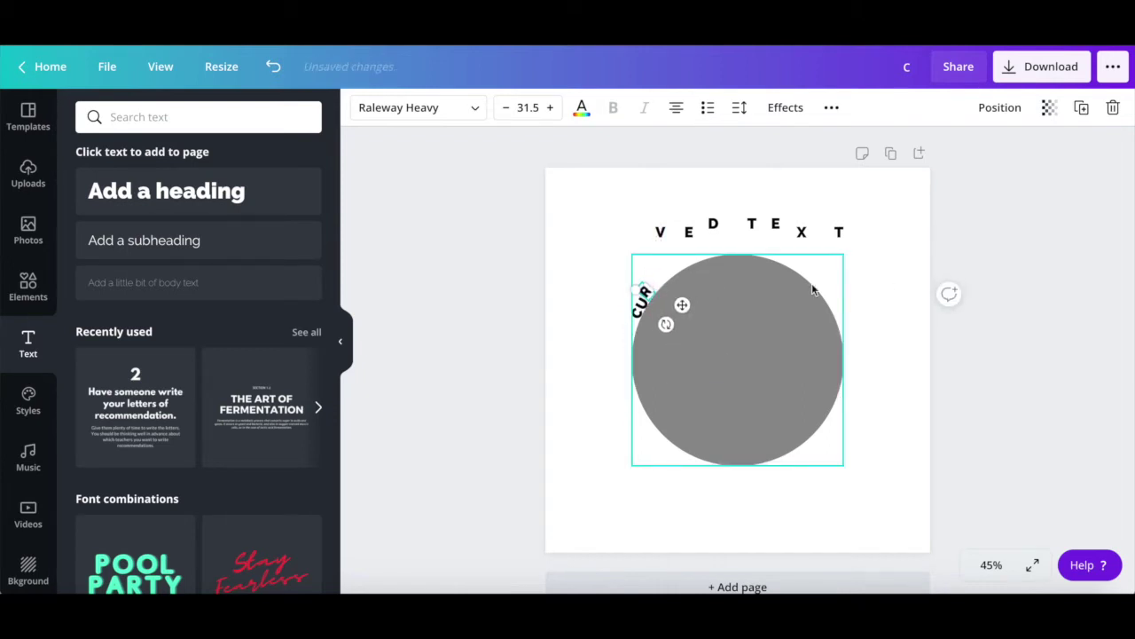
pyautogui.moveTo(660, 231); pyautogui.dragTo(674, 319)
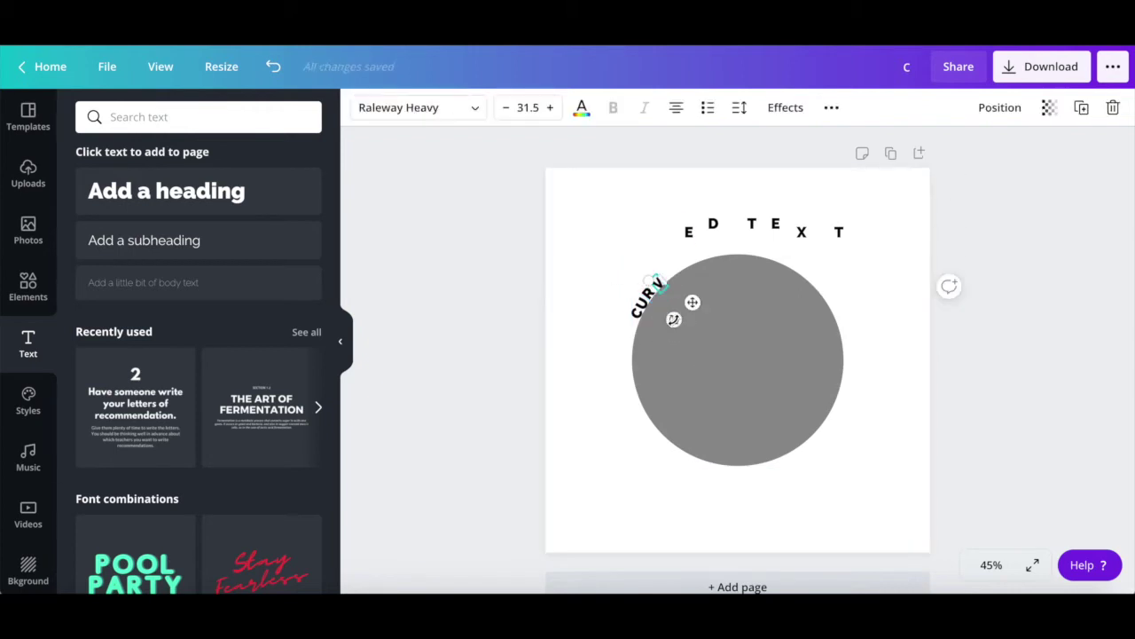
pyautogui.moveTo(688, 231); pyautogui.dragTo(674, 316)
pyautogui.click(707, 237)
pyautogui.moveTo(709, 223); pyautogui.dragTo(681, 308)
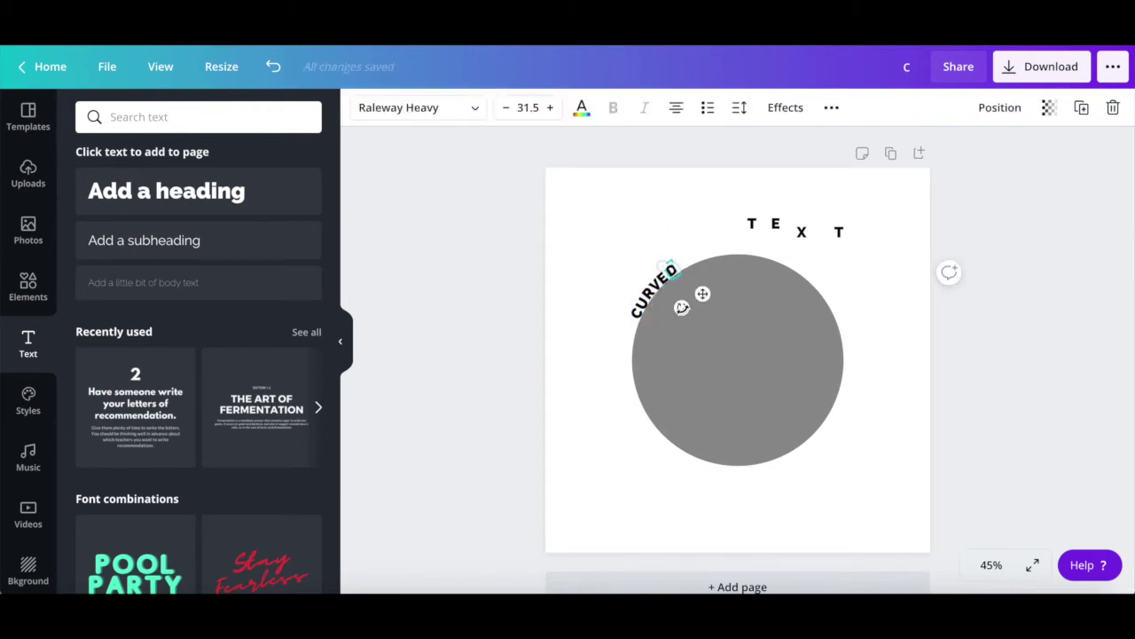
# Step: Place and tilt the T, E, X and final T along the arc to finish CURVED TEXT
pyautogui.moveTo(751, 223); pyautogui.dragTo(680, 259)
pyautogui.moveTo(685, 296); pyautogui.dragTo(691, 300)
pyautogui.moveTo(775, 223); pyautogui.dragTo(706, 251)
pyautogui.moveTo(702, 295); pyautogui.dragTo(705, 292)
pyautogui.click(836, 228)
pyautogui.moveTo(839, 232); pyautogui.dragTo(712, 248)
pyautogui.moveTo(705, 292); pyautogui.dragTo(707, 289)
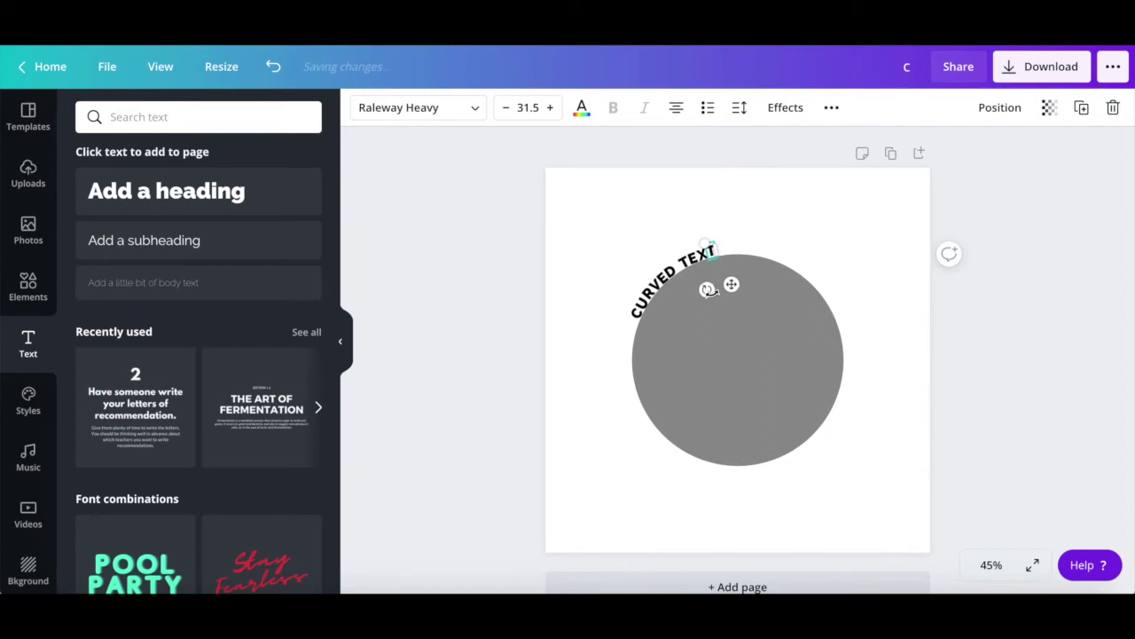
pyautogui.click(585, 385)
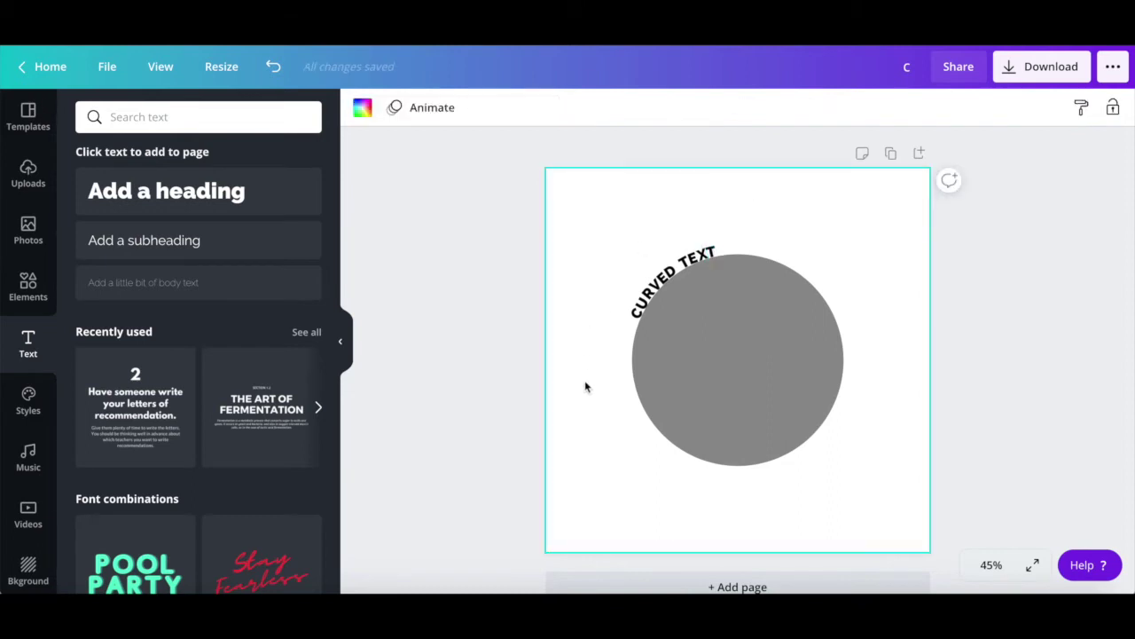
# Step: Delete the grey circle, group the letters, centre the group and rotate it level
pyautogui.click(776, 361)
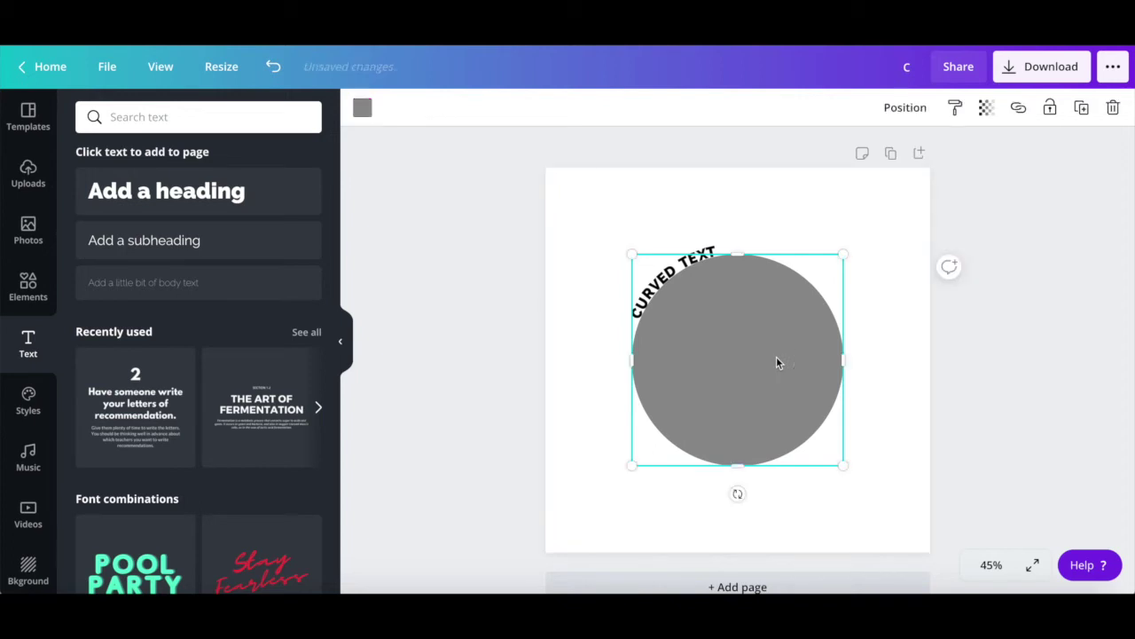
pyautogui.press('Delete')
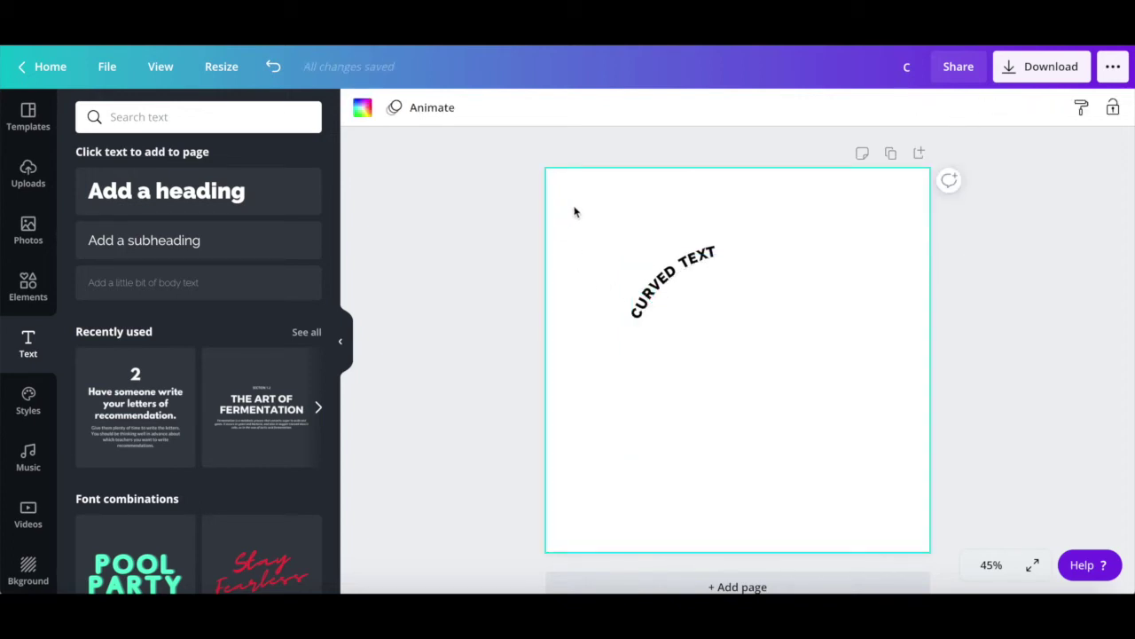
pyautogui.moveTo(633, 257); pyautogui.dragTo(802, 336)
pyautogui.click(1002, 108)
pyautogui.moveTo(689, 286); pyautogui.dragTo(760, 290)
pyautogui.moveTo(736, 360); pyautogui.dragTo(697, 344)
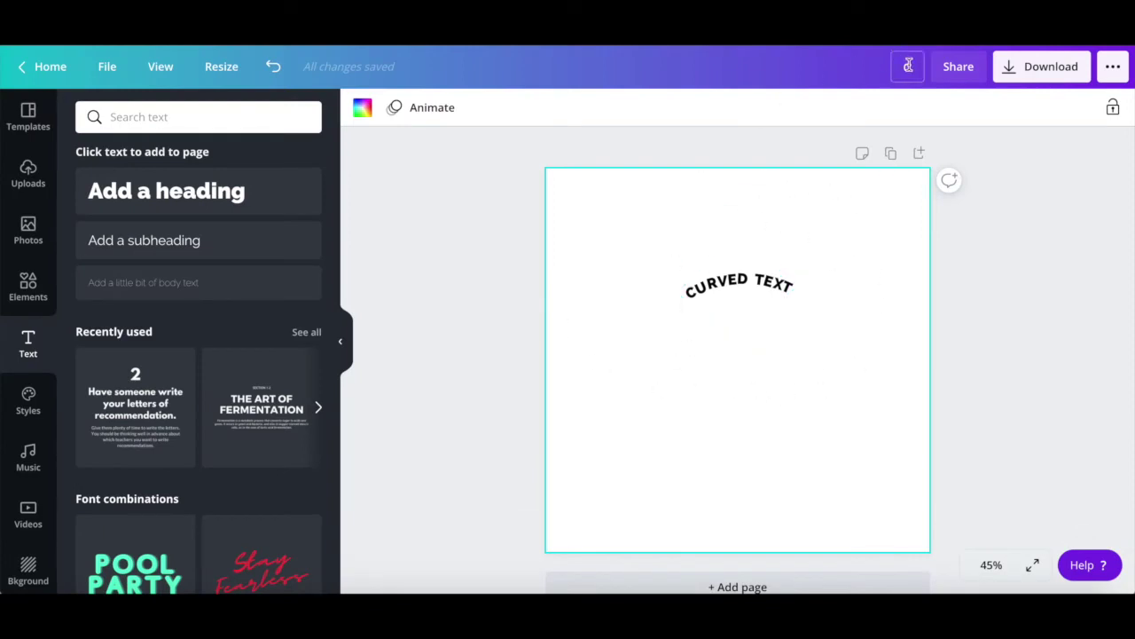
# Step: Rename the design 'Curved Text' and download it as a JPG file
pyautogui.write('urved Text')
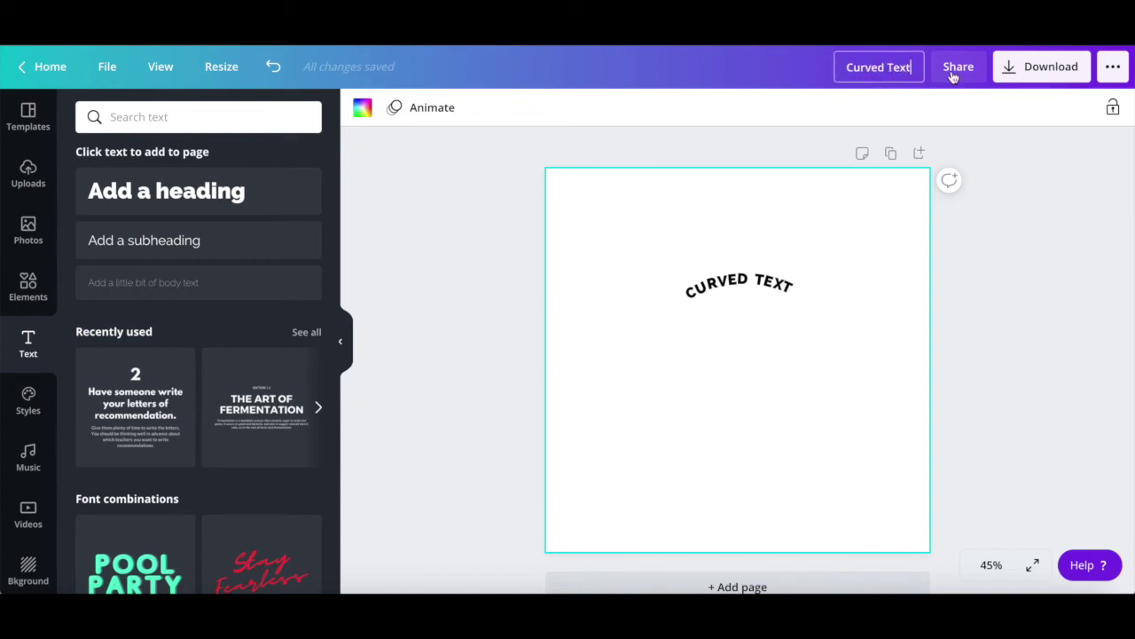
pyautogui.click(1039, 144)
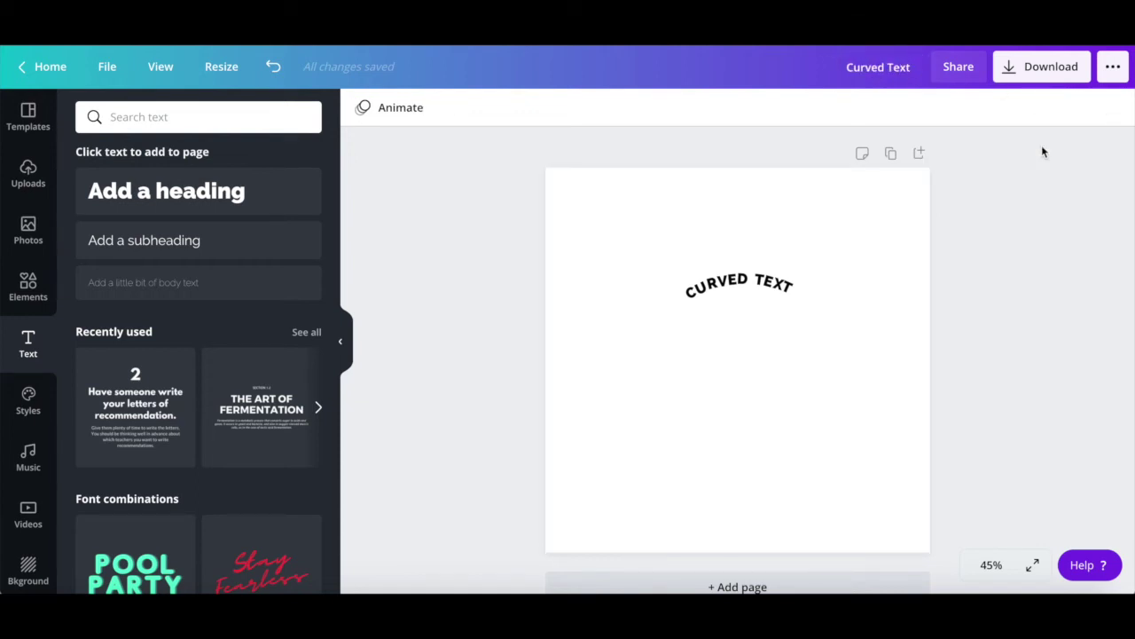
pyautogui.click(1037, 76)
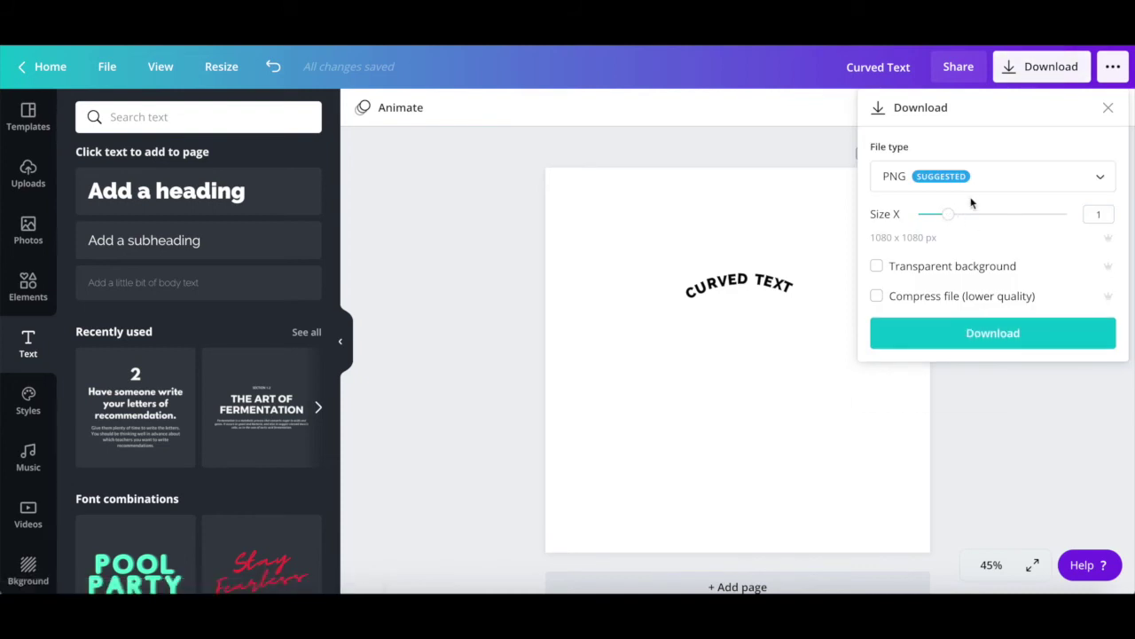
pyautogui.click(978, 179)
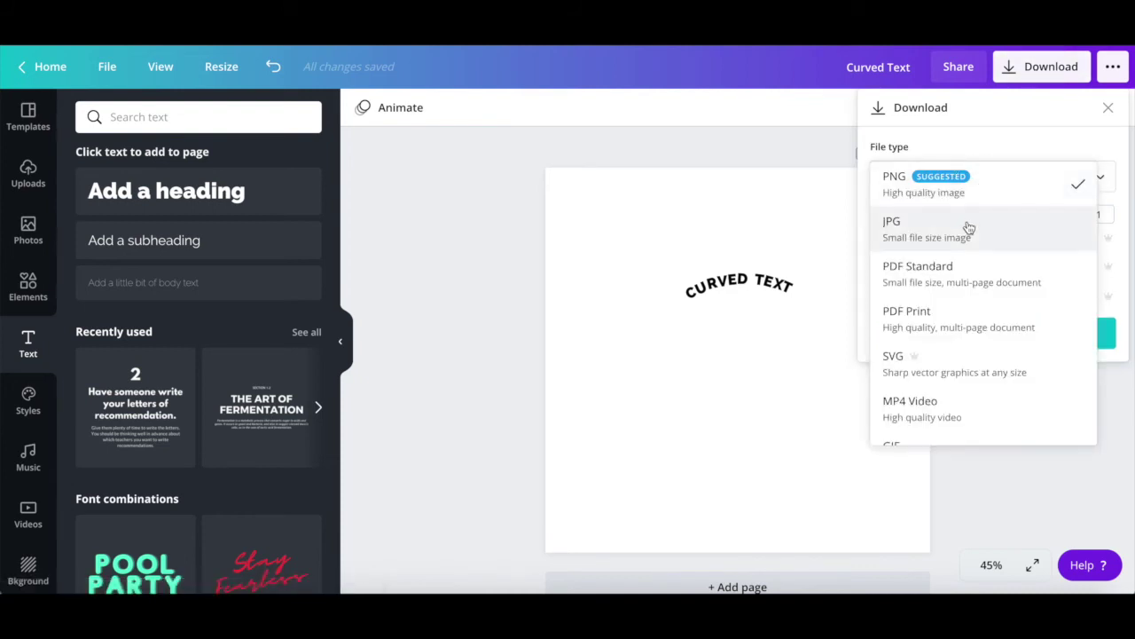
pyautogui.click(970, 223)
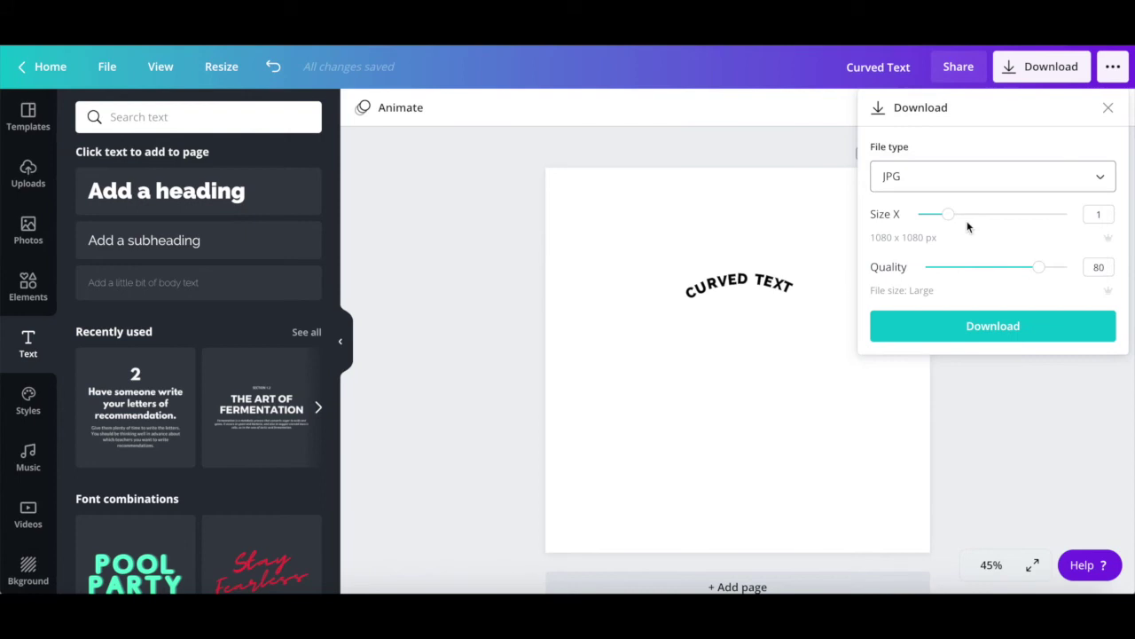
pyautogui.click(955, 327)
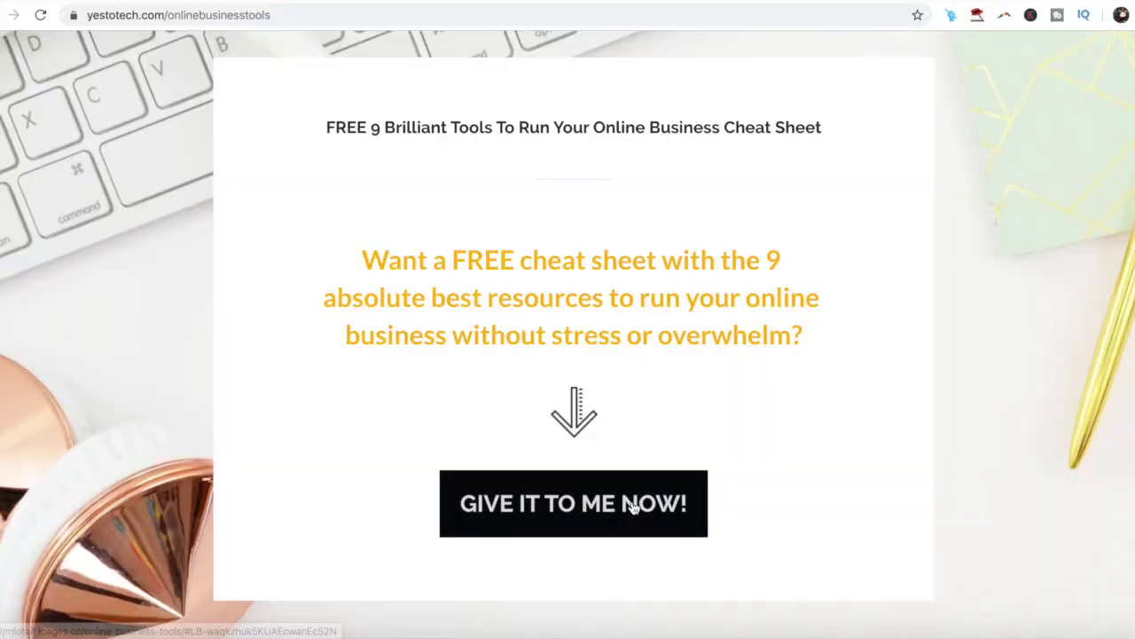
# Step: Open the cheat sheet sign-up form
pyautogui.click(633, 505)
# Step: Enter a first name and begin typing an e-mail address in the sign-up form
pyautogui.click(627, 484)
pyautogui.write('Marina')
pyautogui.press('Tab')
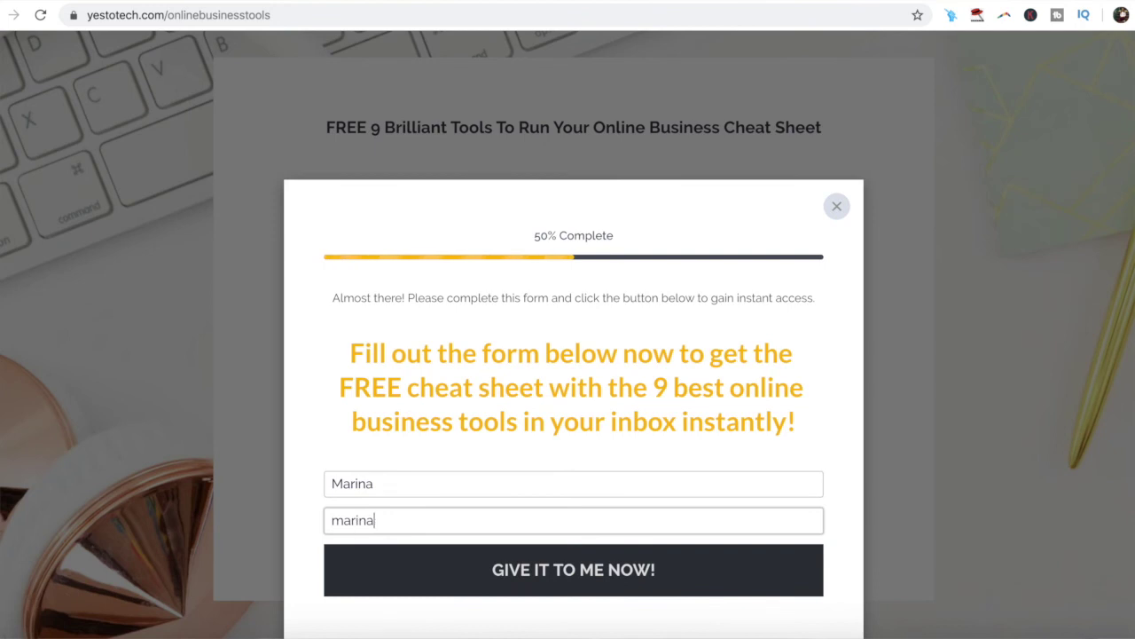
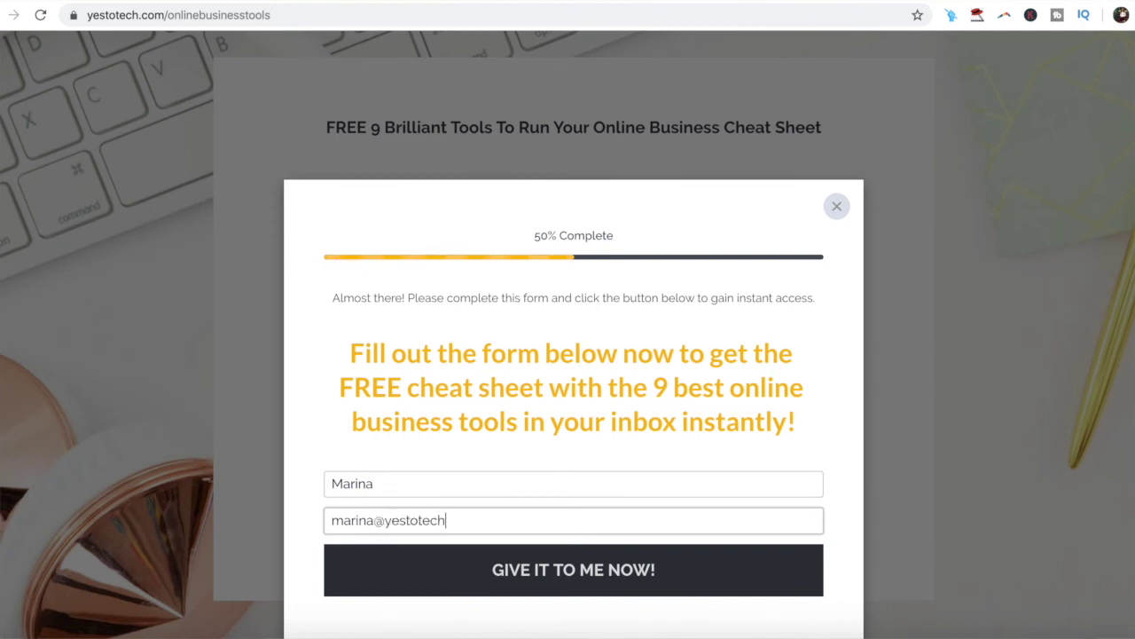